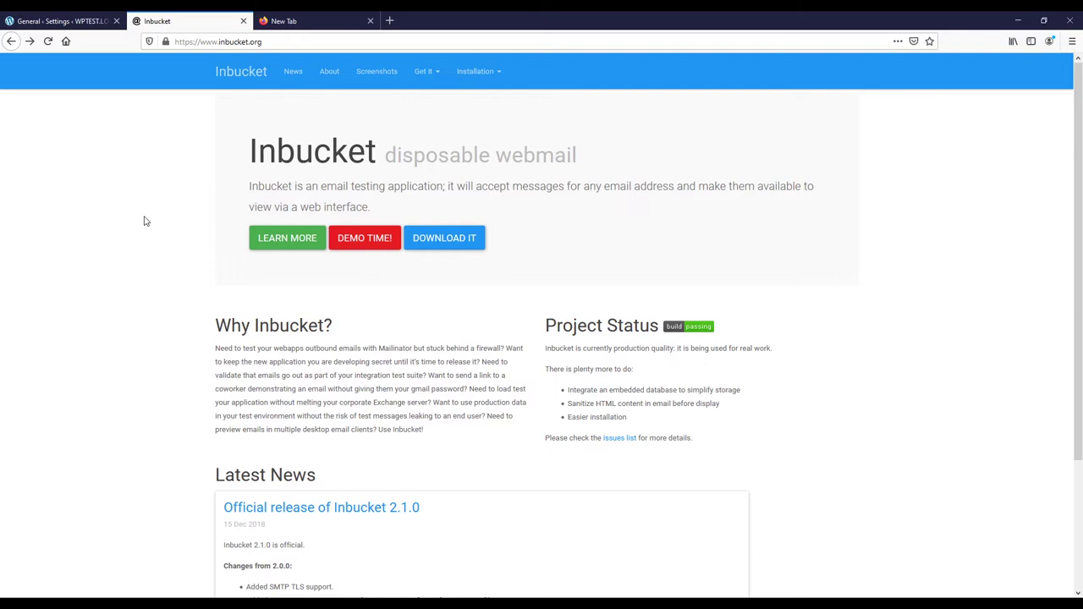
# - Download inbucket_2.1.0_windows_amd64.zip for MS Windows and run the inbucket application from its extracted folder
pyautogui.click(457, 236)
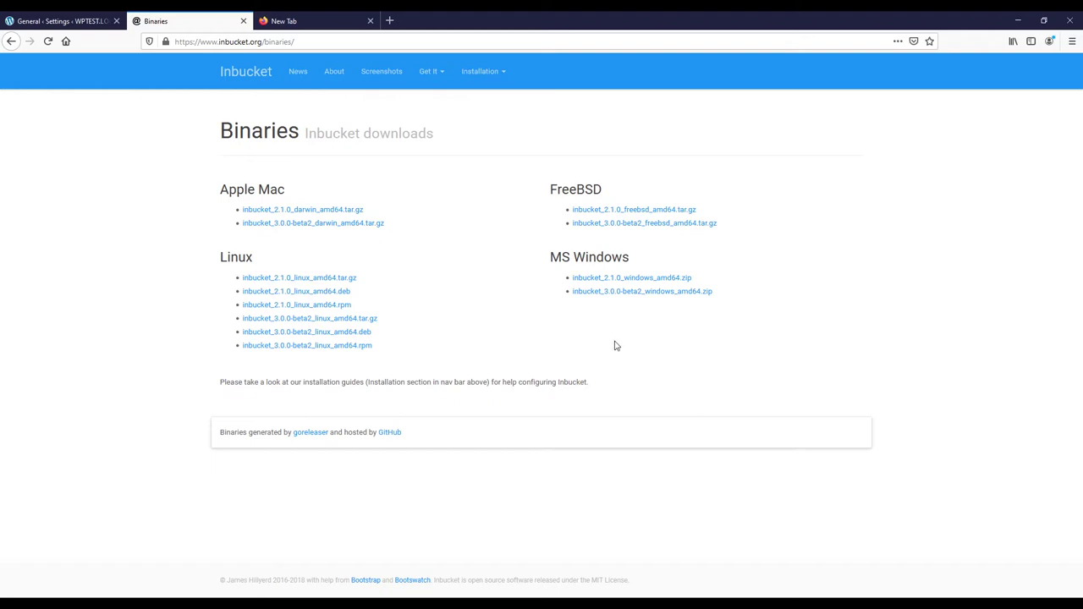
pyautogui.click(584, 279)
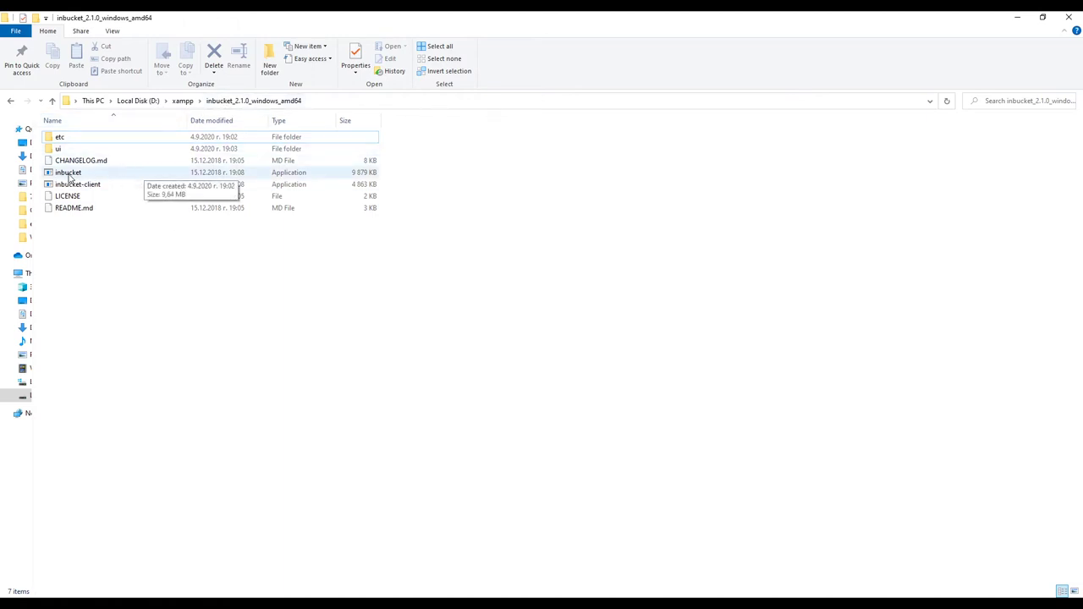
pyautogui.click(71, 176)
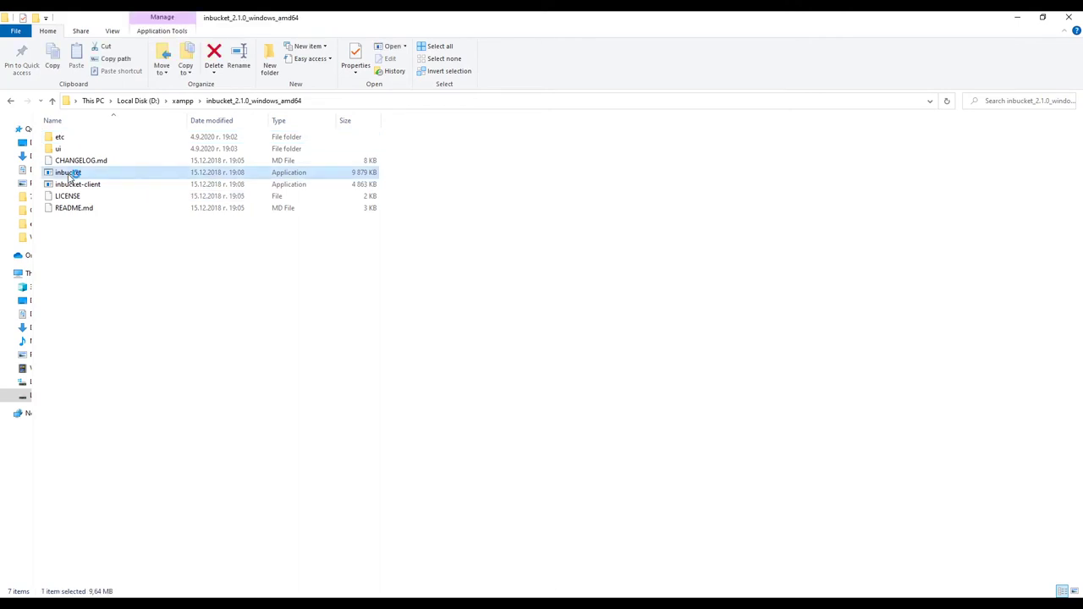
pyautogui.doubleClick(71, 175)
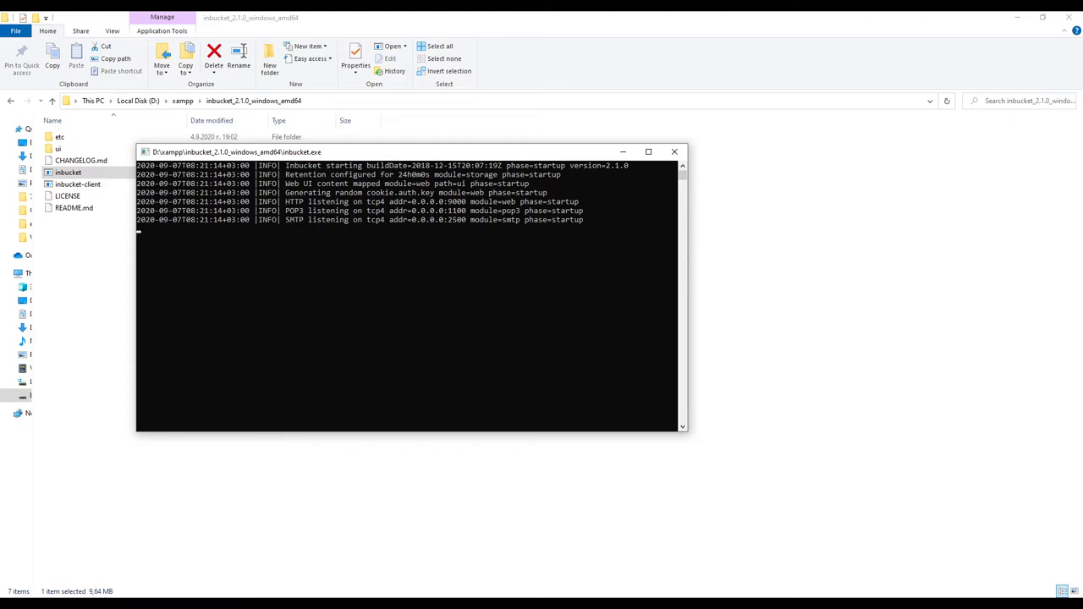
# - Switch to the browser, load localhost:9000 in the empty tab and open Inbucket's status page
pyautogui.hotkey('alt', 'Tab')
pyautogui.click(292, 21)
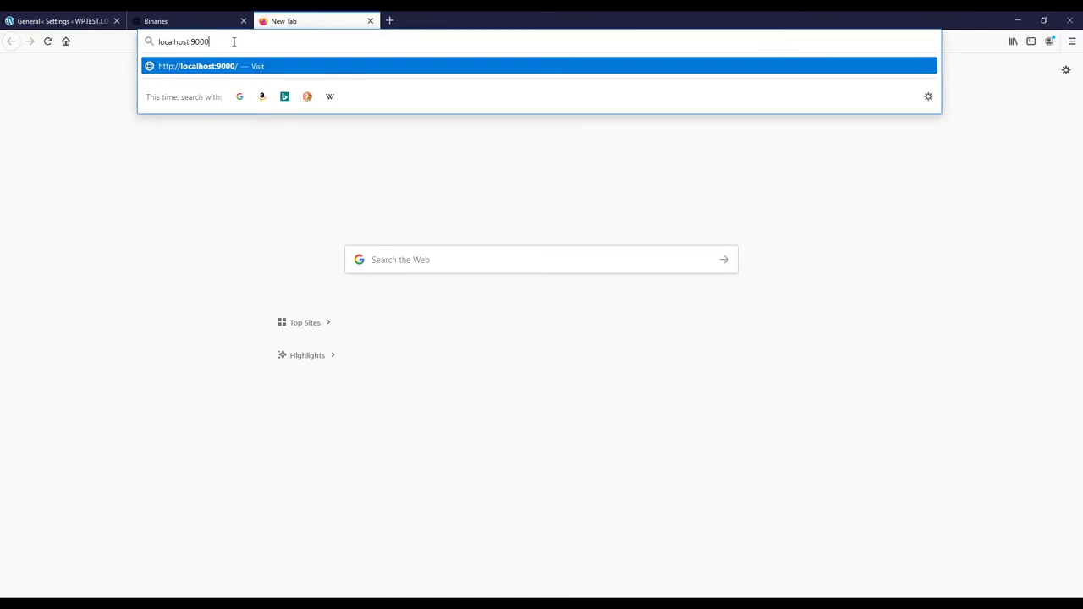
pyautogui.press('Return')
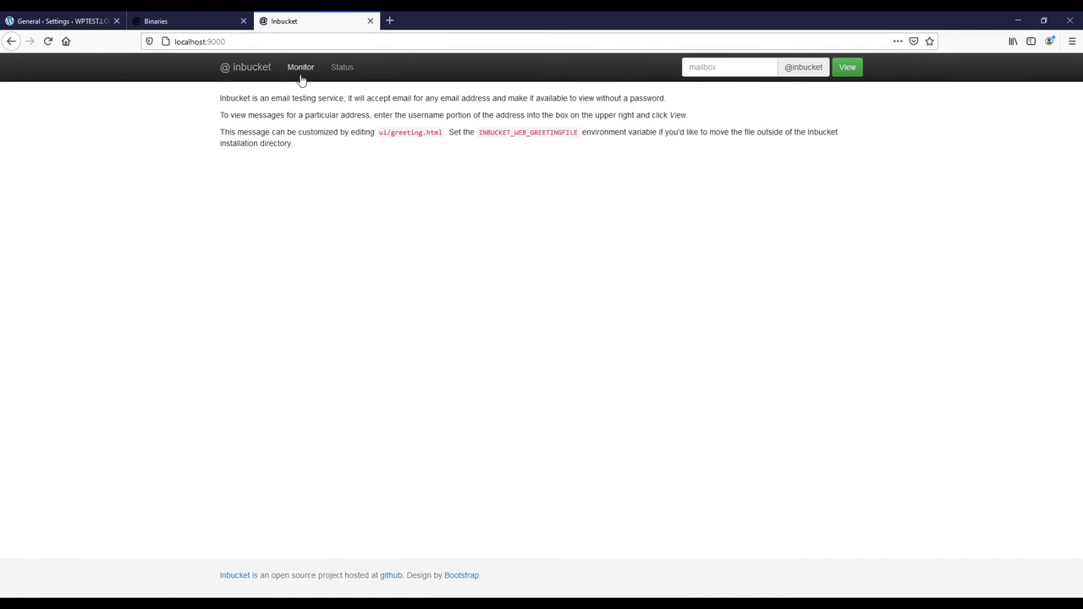
pyautogui.click(342, 67)
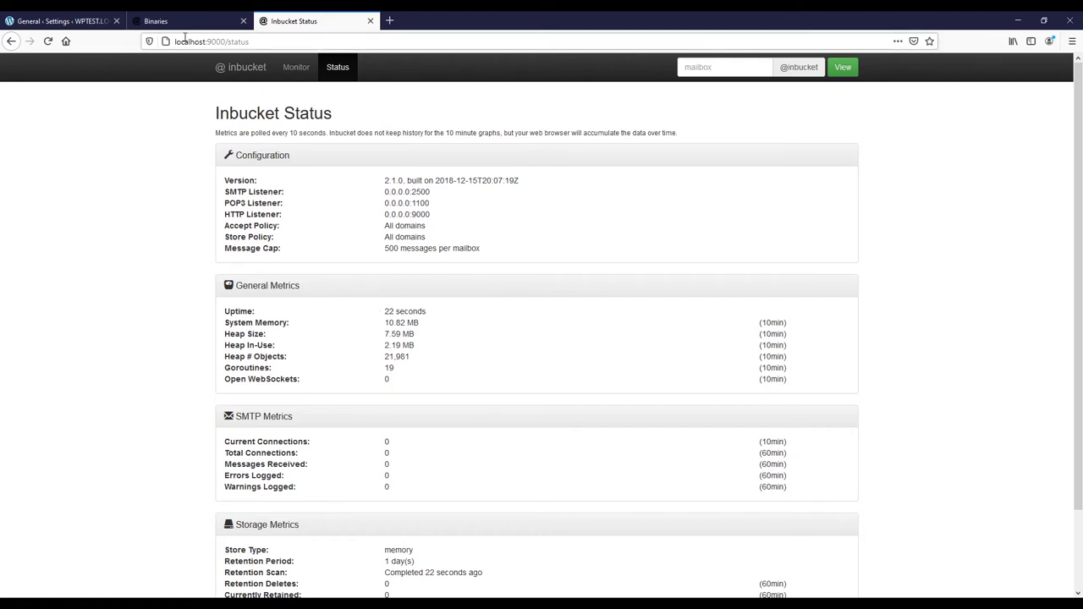
# - Compare the Other SMTP host, encryption and port settings in WP Mail SMTP with the listener configuration on Inbucket's status page
pyautogui.click(89, 17)
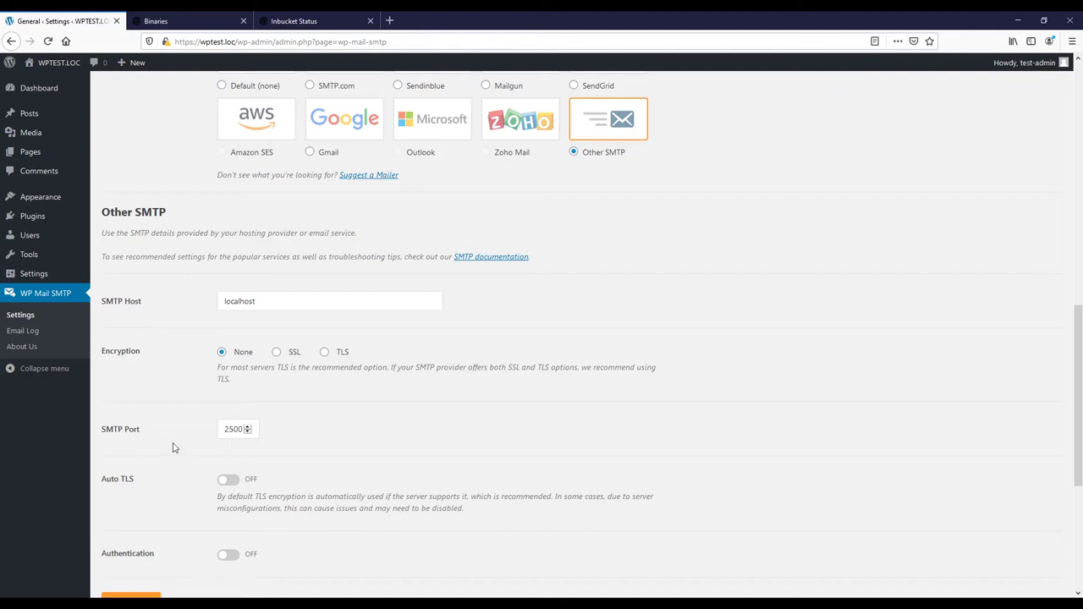
pyautogui.scroll(-3, 175, 448)
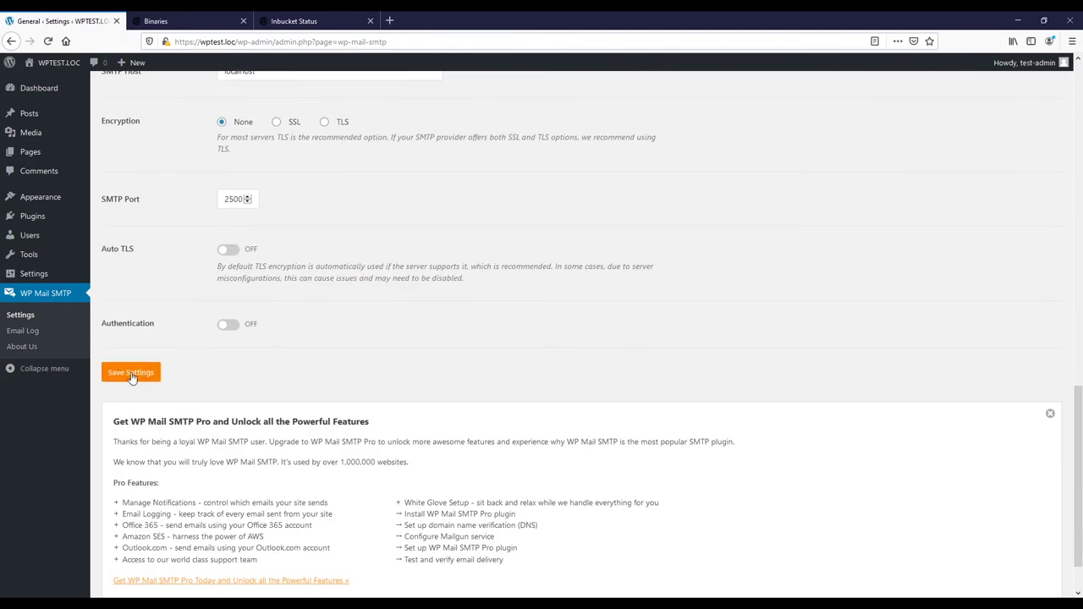
pyautogui.scroll(3, 169, 336)
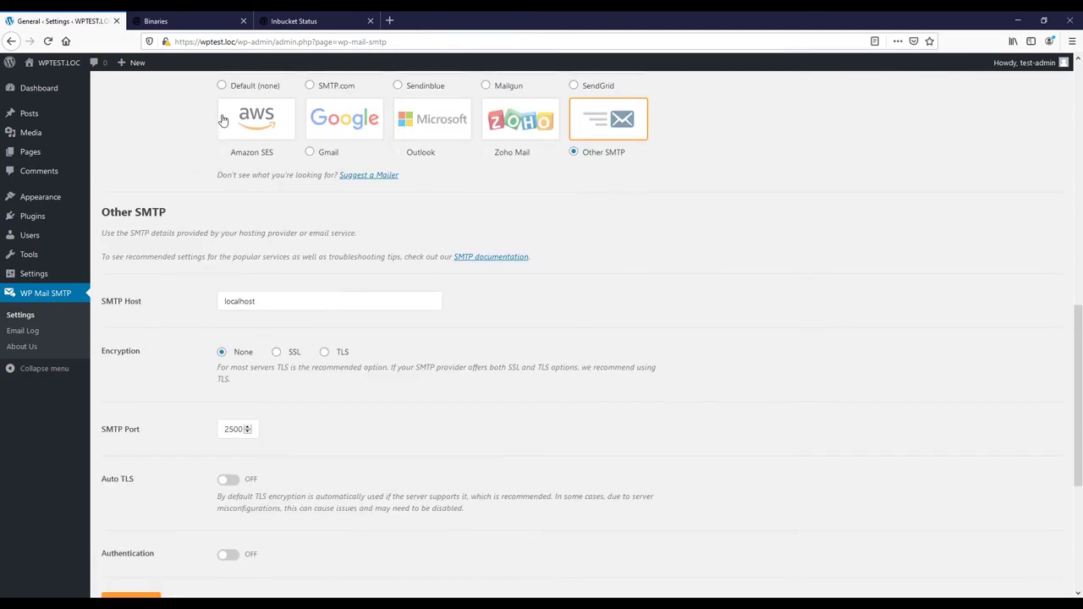
pyautogui.click(288, 21)
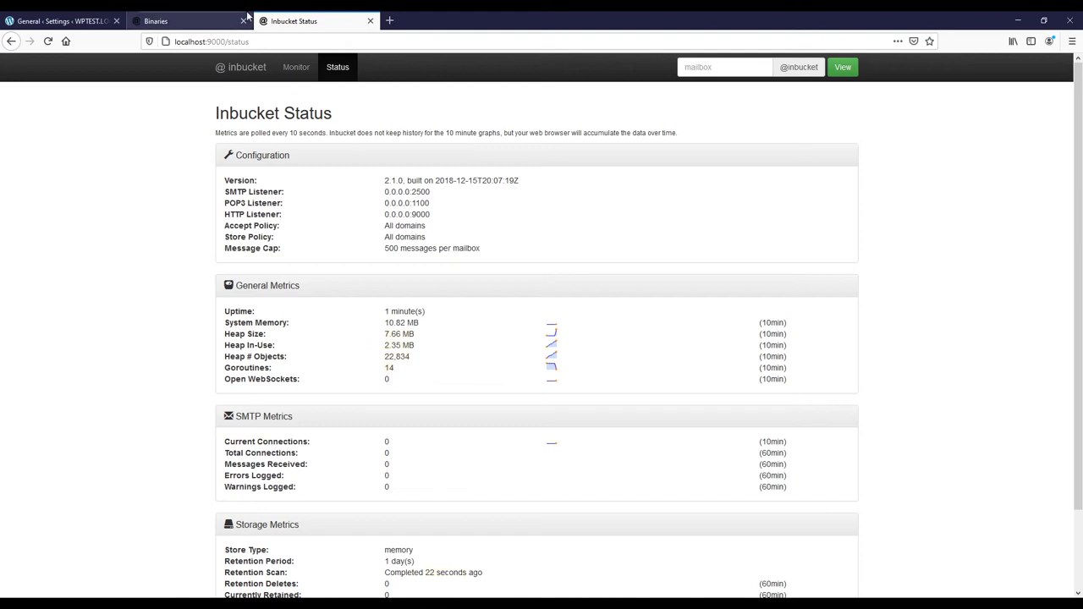
pyautogui.click(176, 19)
pyautogui.click(78, 19)
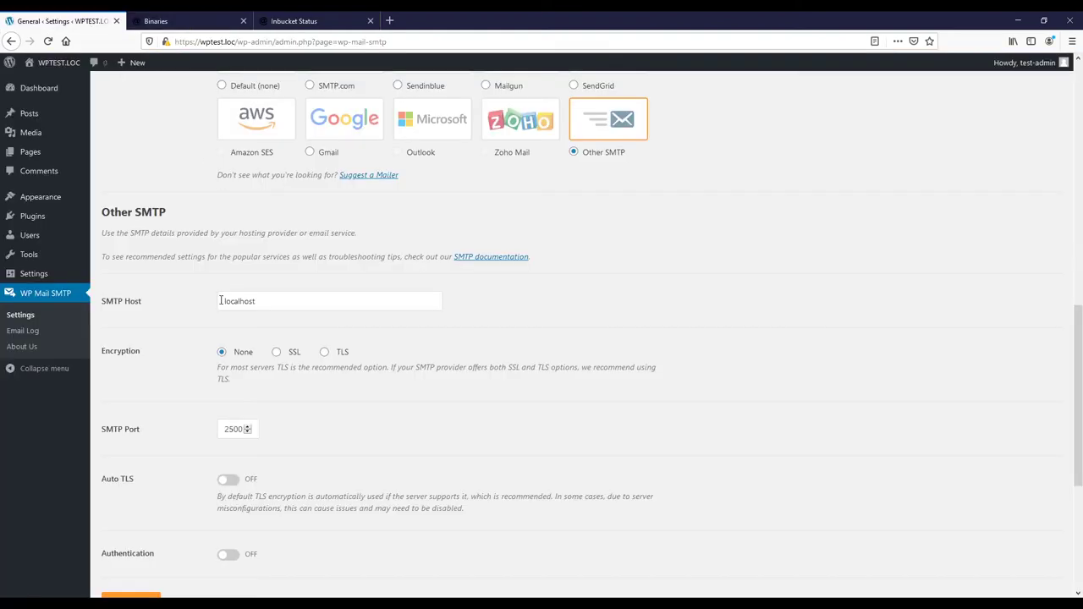
# - Send an HTML test email from WP Mail SMTP's email test page to the prefilled recipient address
pyautogui.scroll(6, 199, 364)
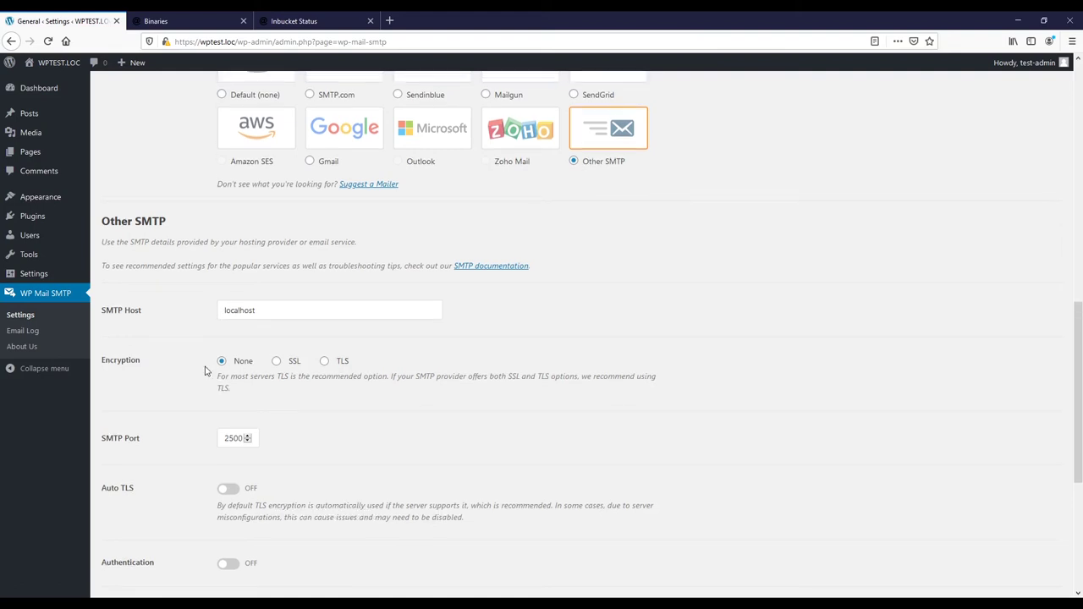
pyautogui.scroll(1, 193, 380)
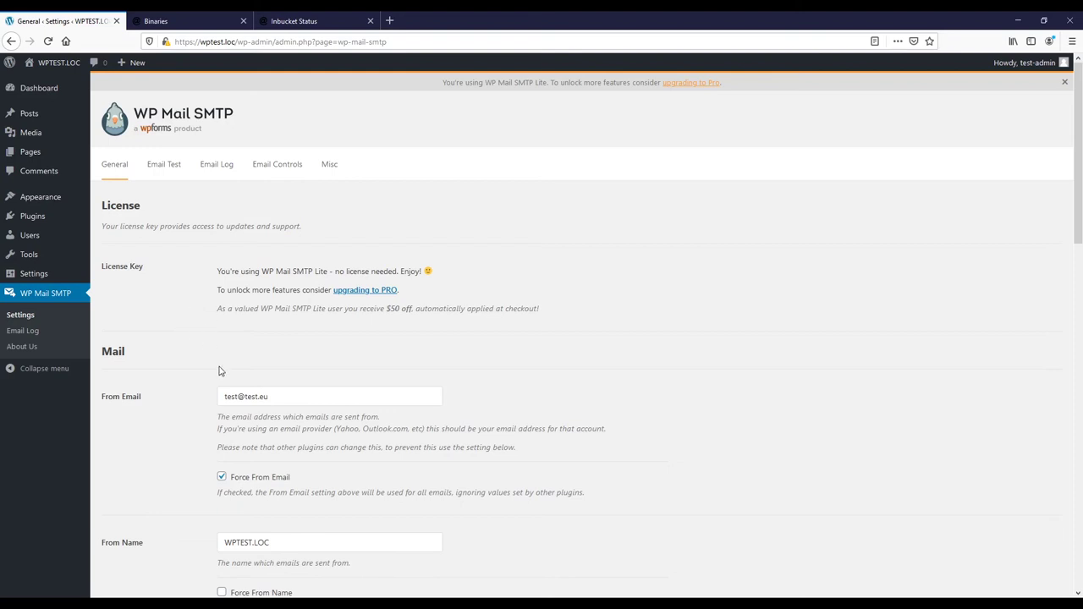
pyautogui.click(173, 167)
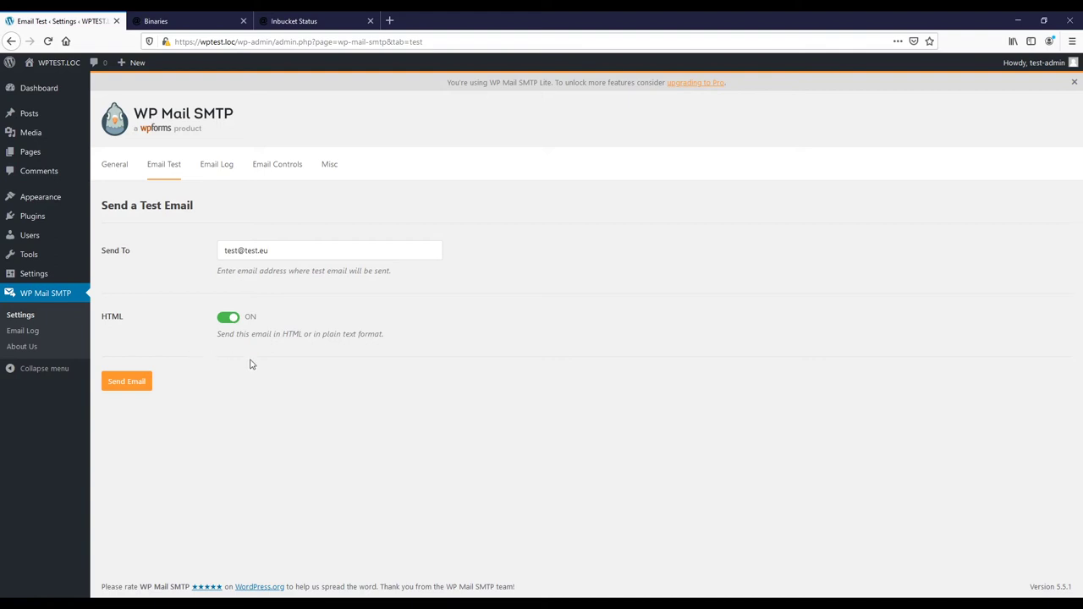
pyautogui.click(127, 383)
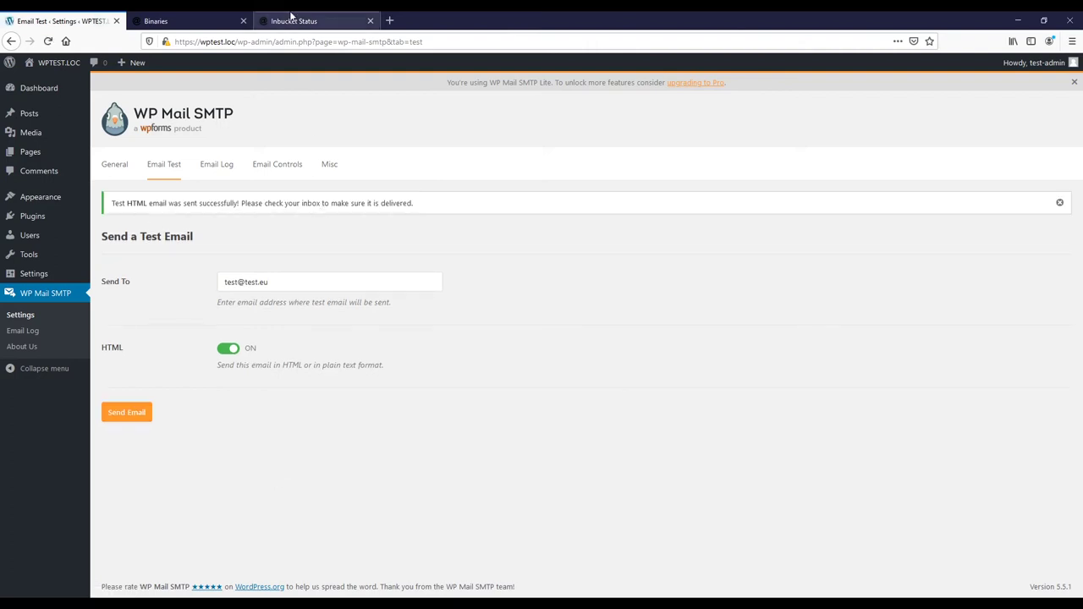
# - Open the delivered WP Mail SMTP test email from Inbucket's monitor and read through its message body
pyautogui.click(293, 19)
pyautogui.click(295, 68)
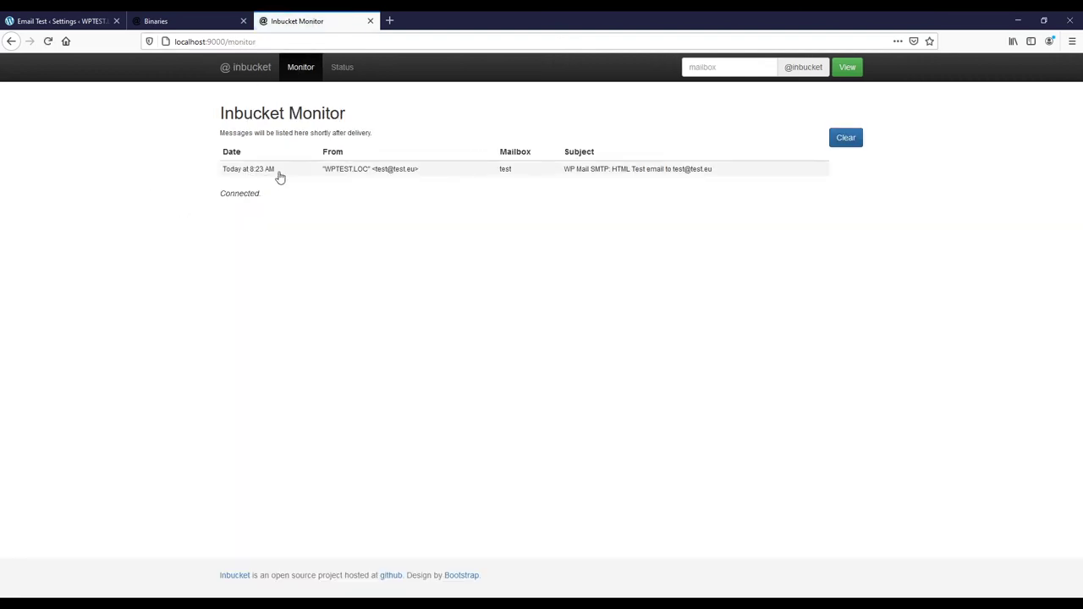
pyautogui.click(444, 176)
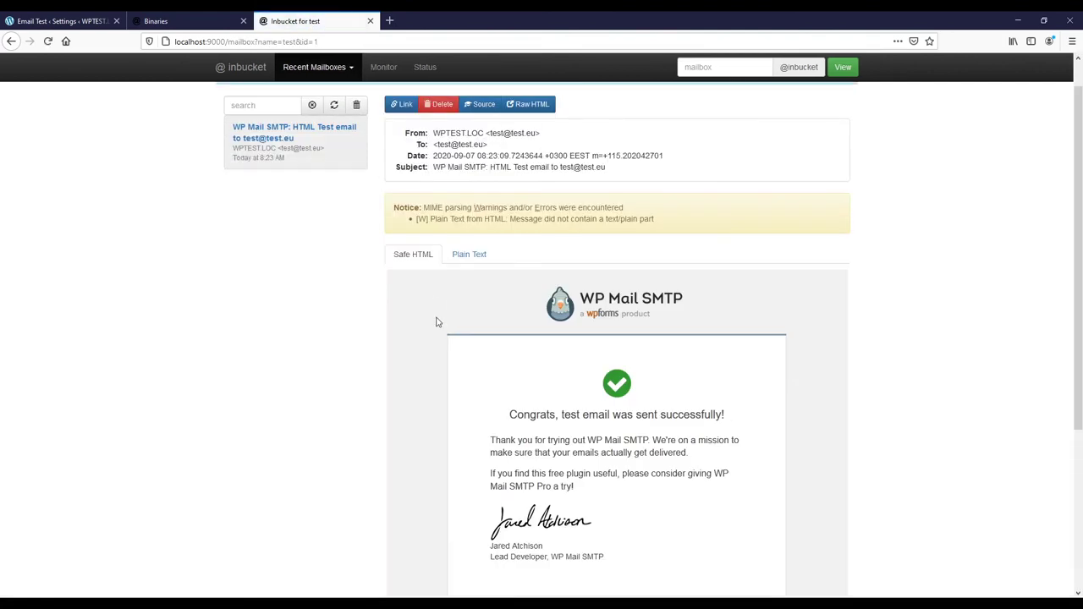
pyautogui.scroll(-3, 430, 322)
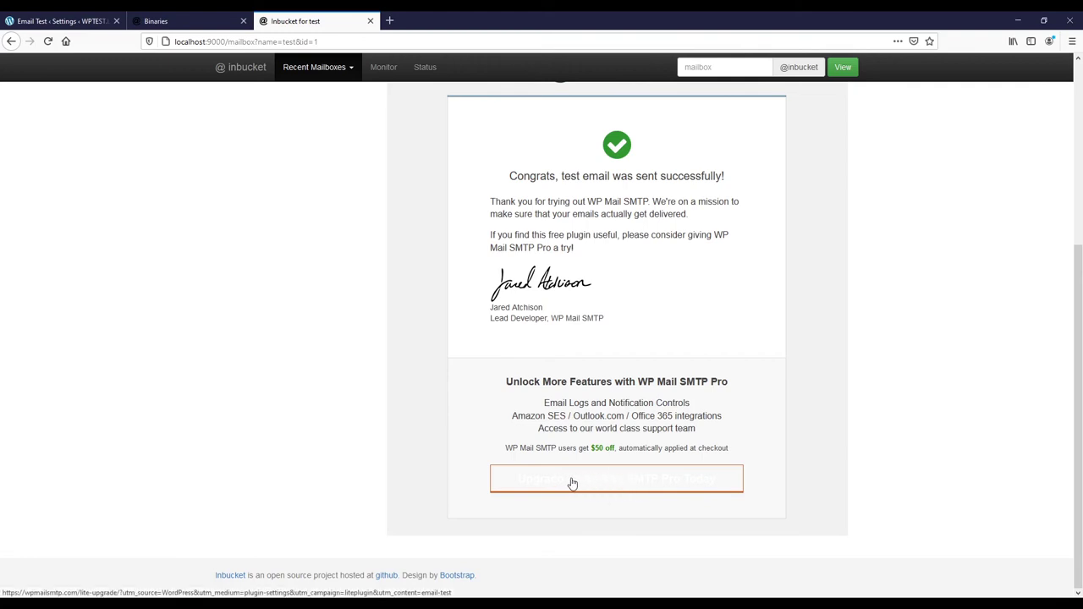
pyautogui.scroll(3, 567, 482)
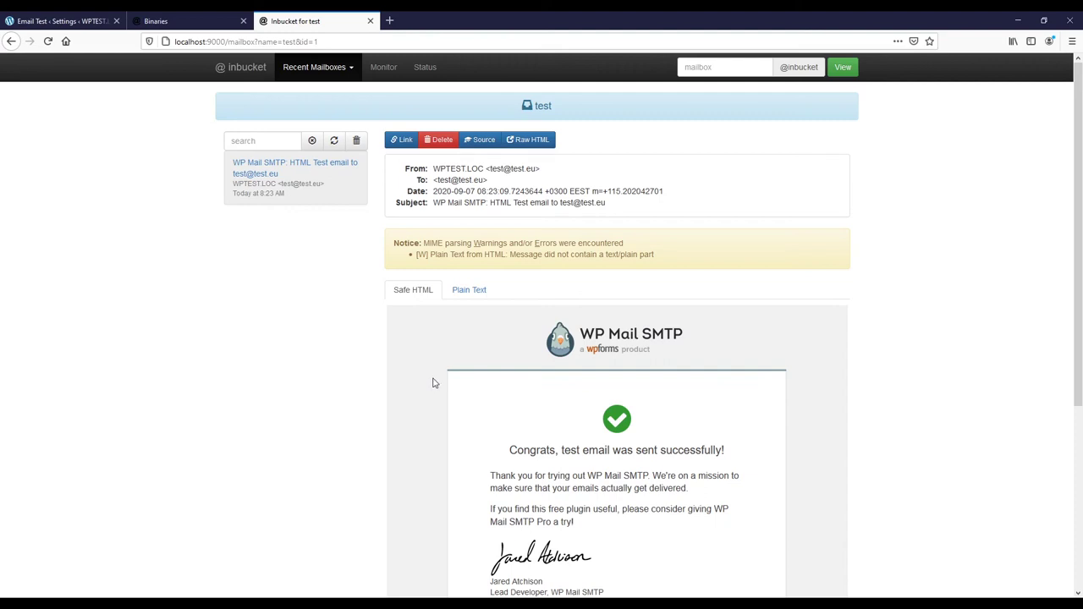
pyautogui.scroll(-2, 435, 382)
pyautogui.scroll(2, 435, 381)
# - View the test email's raw HTML version in a separate window, read it through and close that window
pyautogui.click(533, 140)
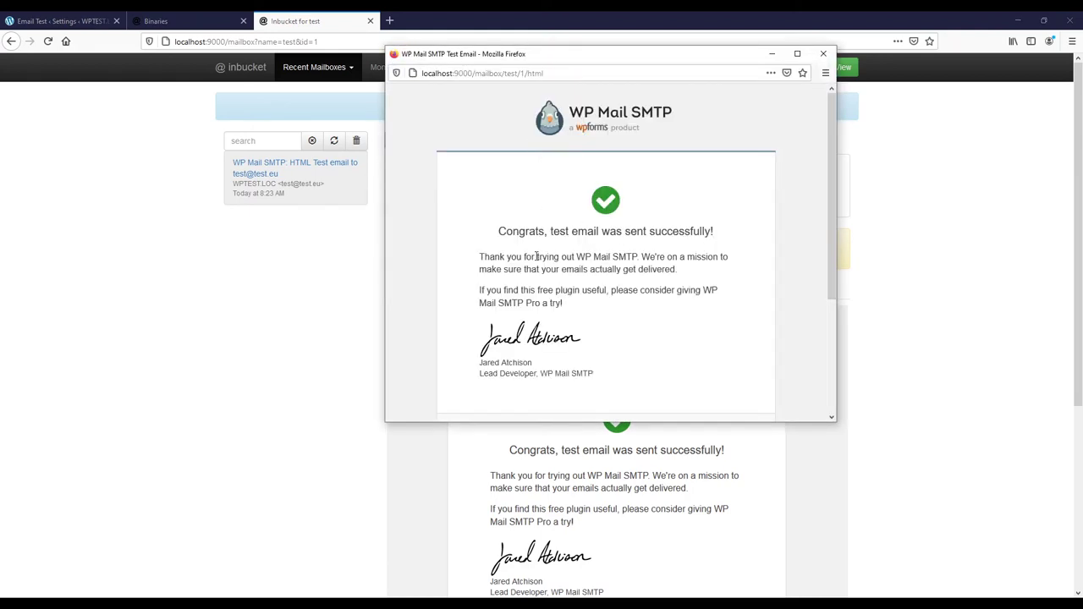
pyautogui.scroll(-4, 537, 256)
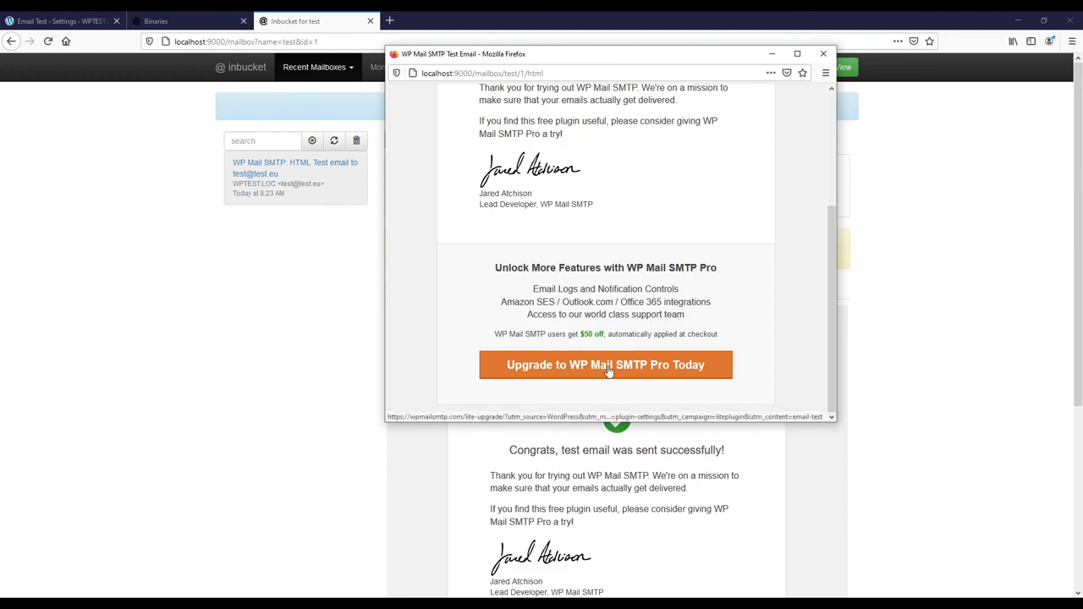
pyautogui.scroll(4, 485, 229)
pyautogui.scroll(-4, 541, 230)
pyautogui.scroll(4, 494, 264)
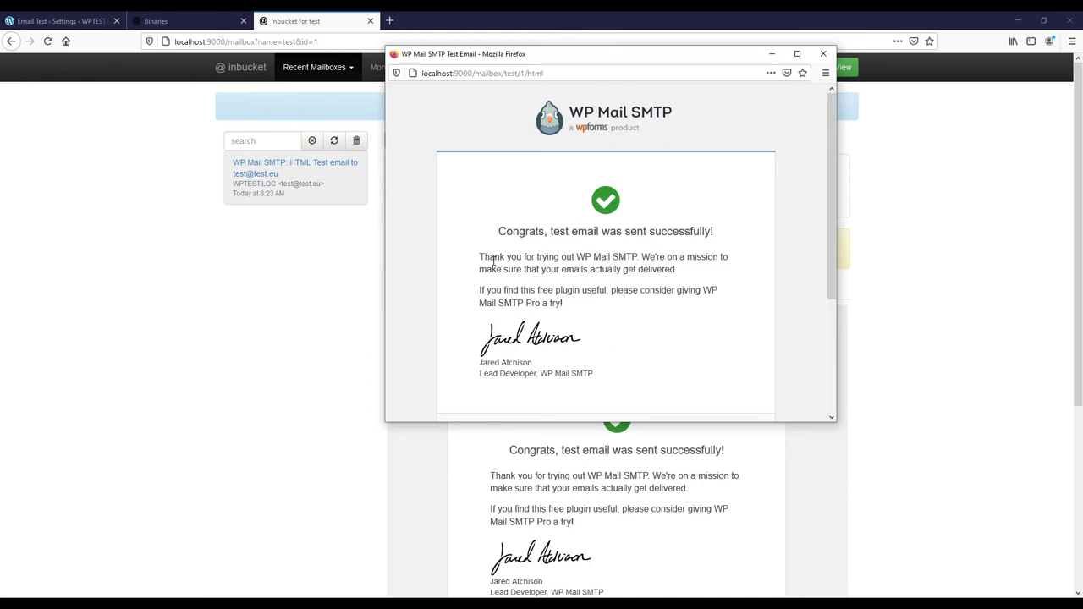
pyautogui.click(824, 54)
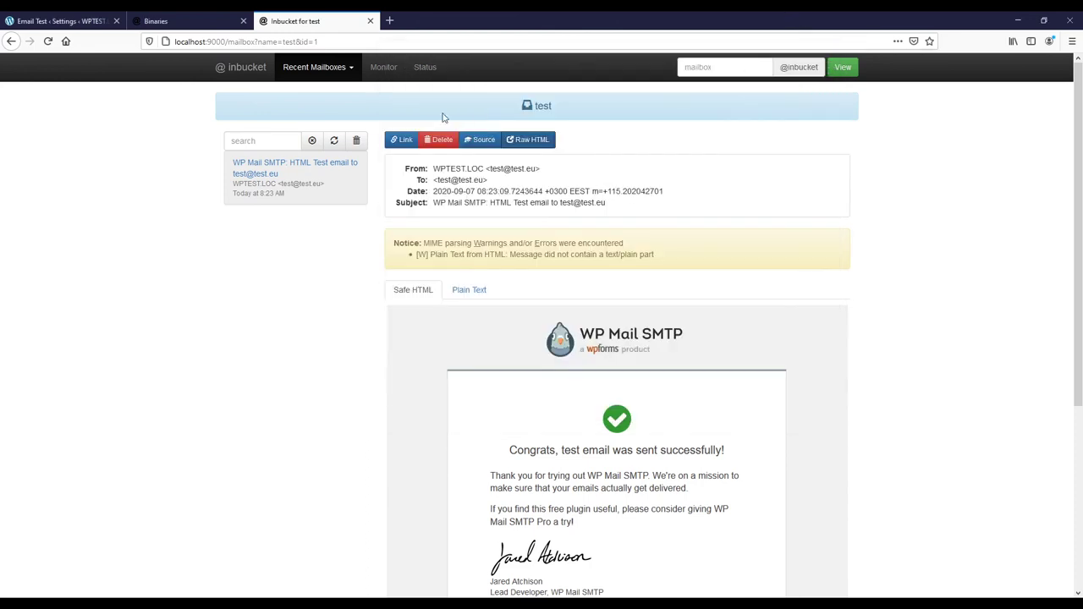
# - Reopen the test email from Inbucket's monitor and view its plain text version, returning to the safe HTML version
pyautogui.click(374, 72)
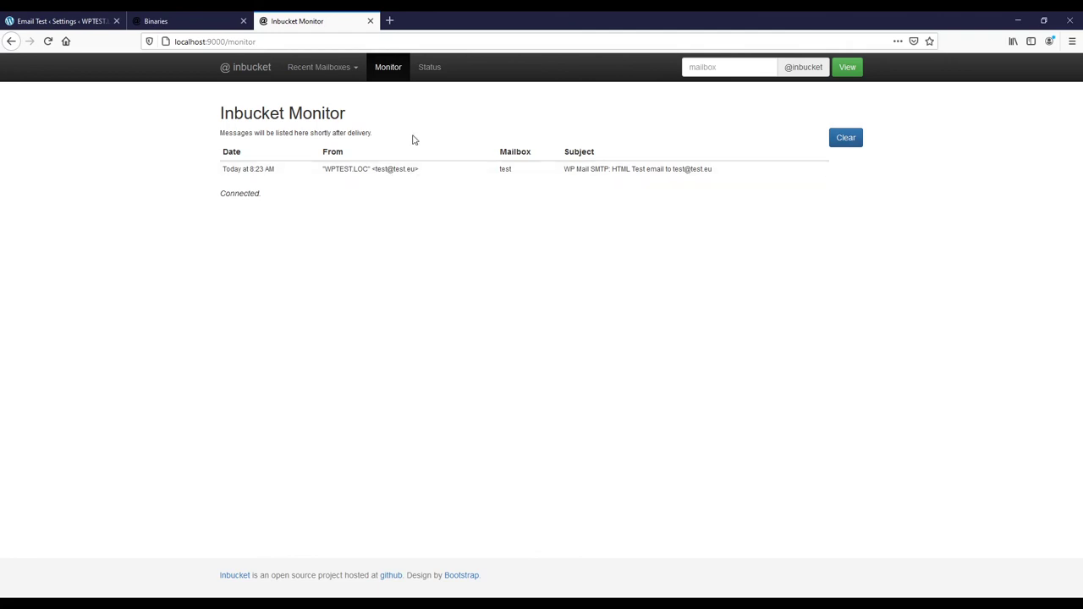
pyautogui.click(370, 170)
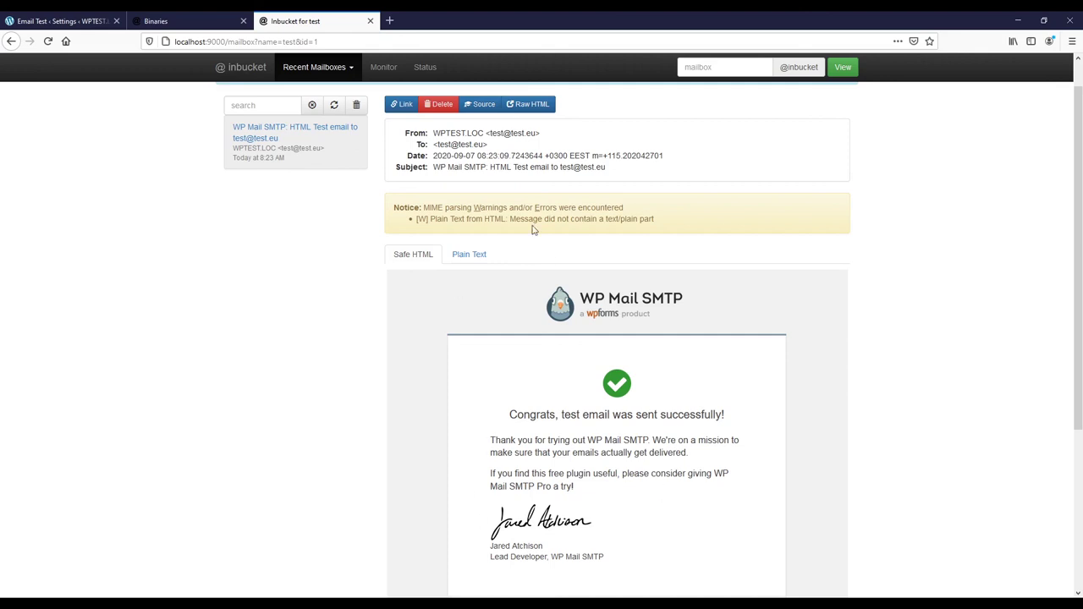
pyautogui.click(479, 254)
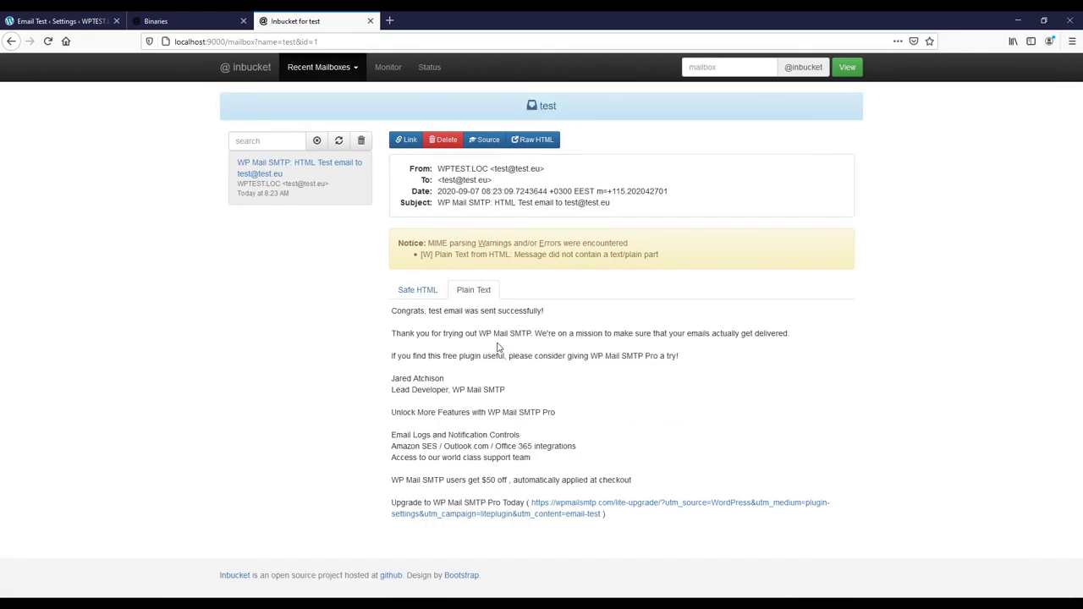
pyautogui.click(414, 292)
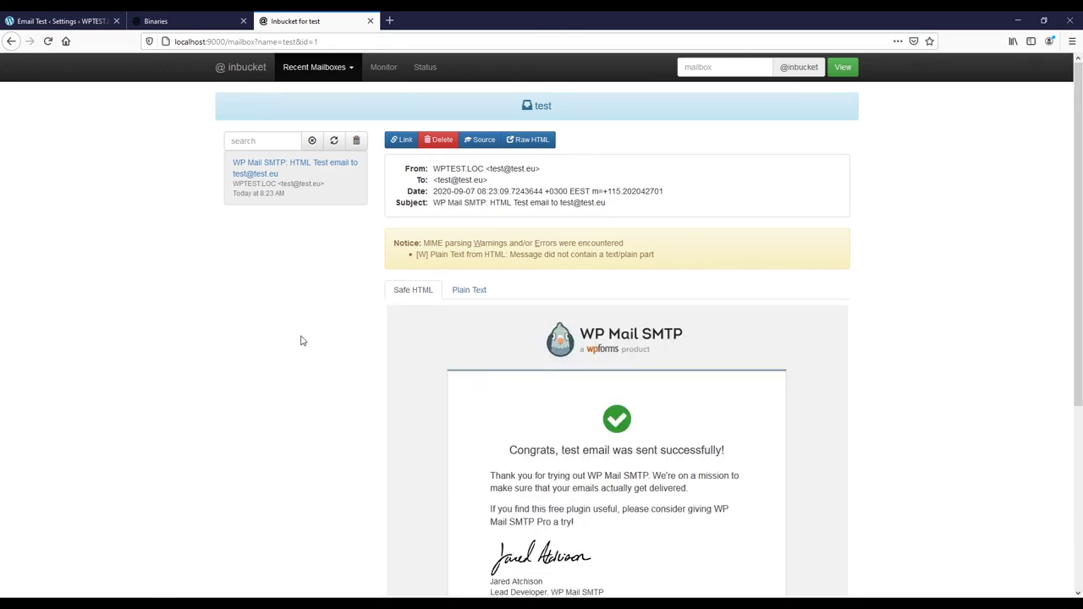